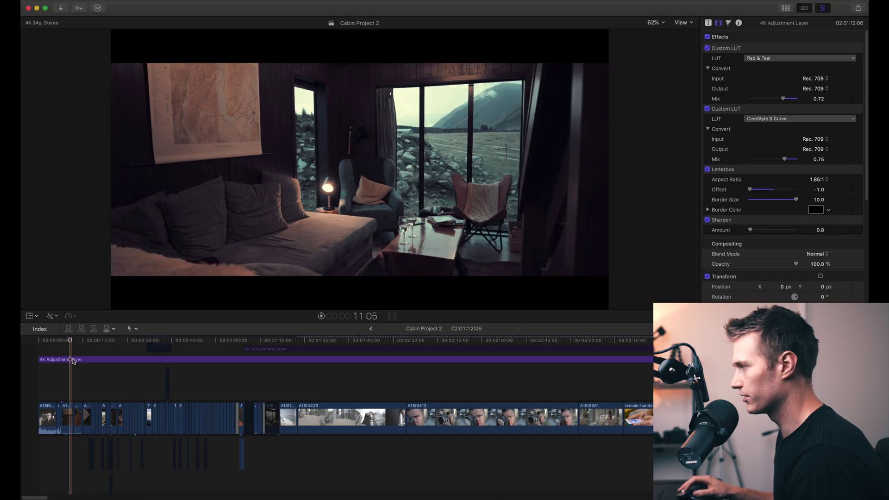
click(73, 361)
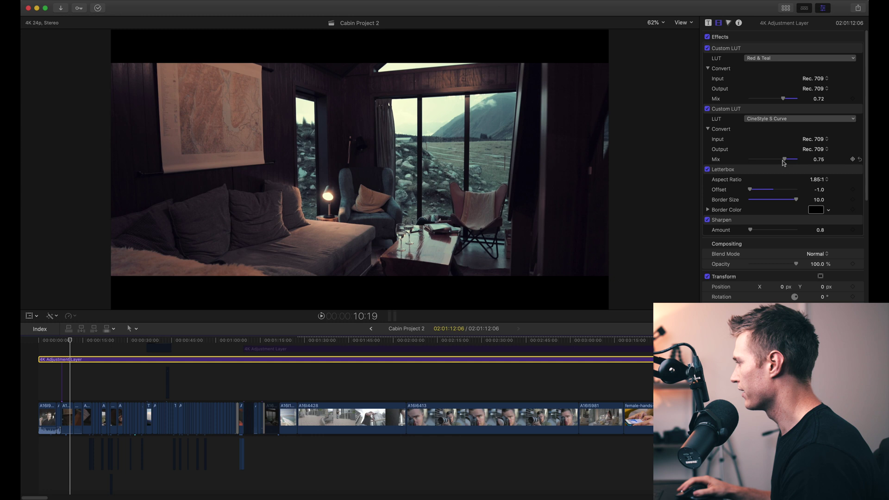
drag(783, 160, 825, 163)
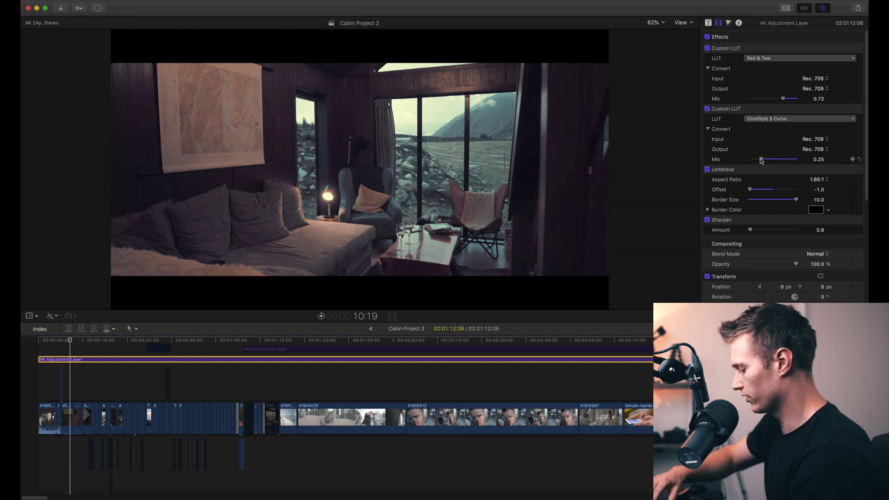
key(super+z)
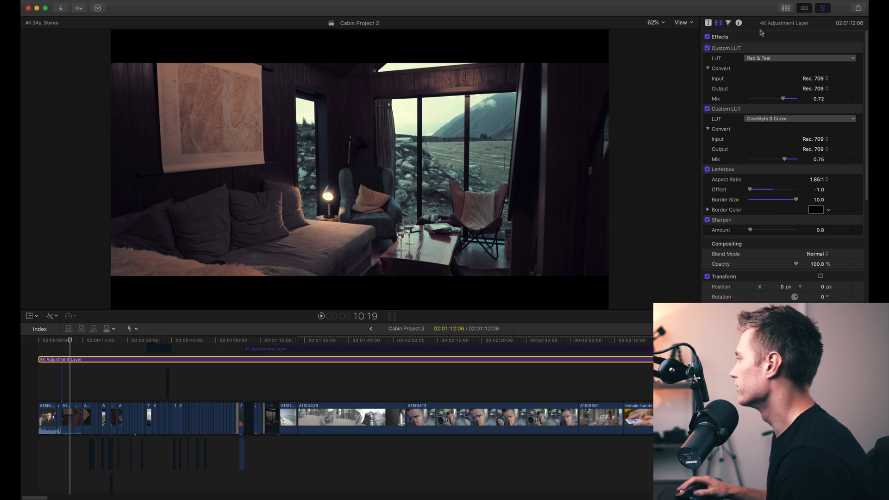
click(707, 48)
click(707, 48)
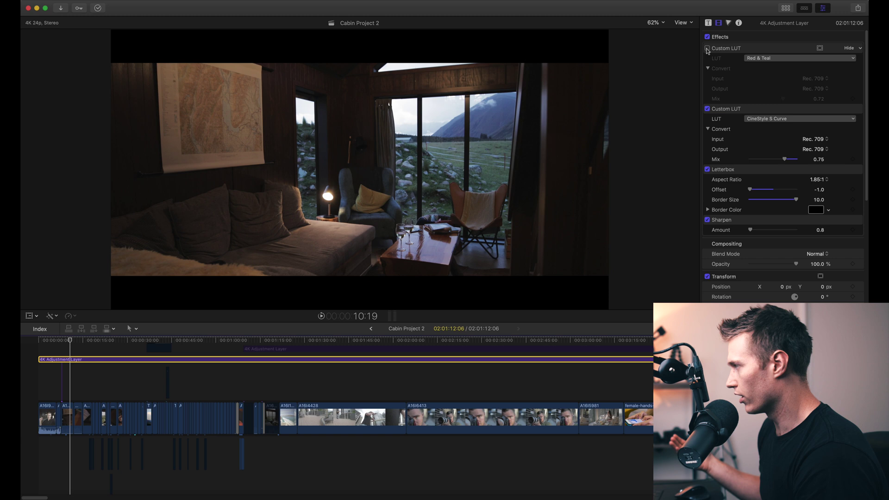
click(707, 48)
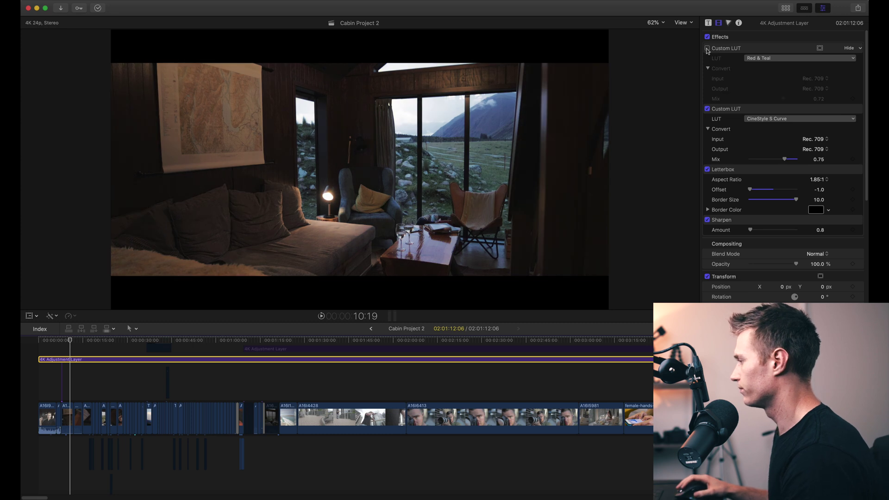
click(707, 48)
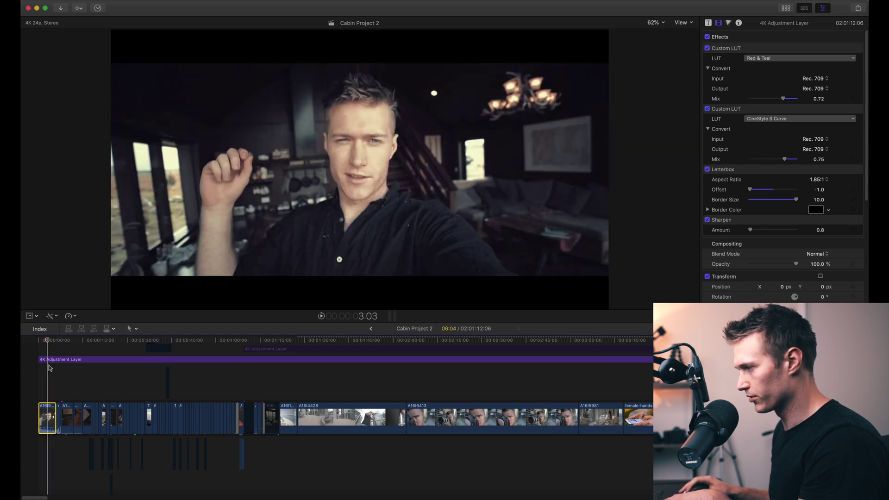
Switch the first clip's Color Board 1 back on, then move the playhead to the lamp-and-wine shot
key(c)
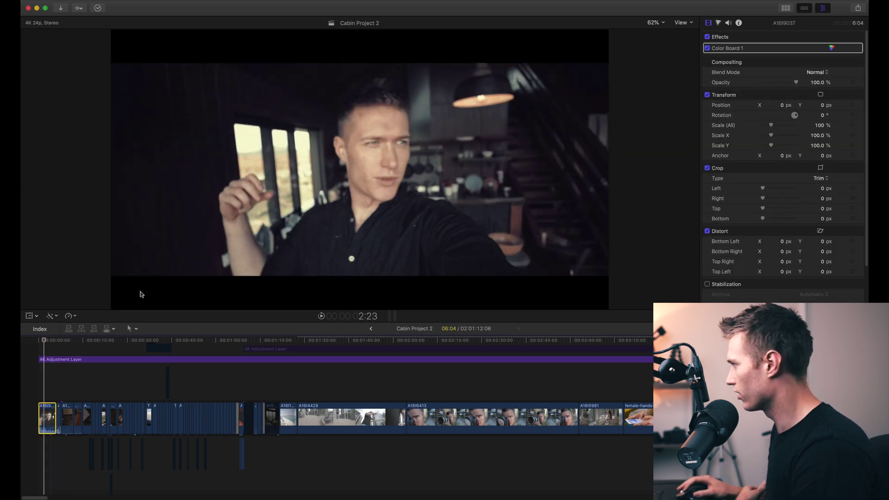
click(707, 49)
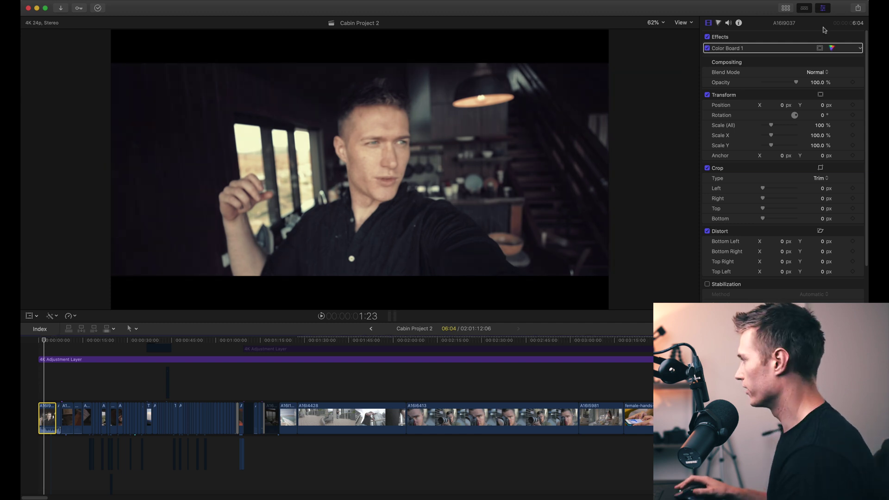
click(66, 342)
drag(66, 341, 81, 341)
Show clip A1618935's Color Board exposure (Shadows -5%, Highlights 37%) and play the timeline
click(79, 419)
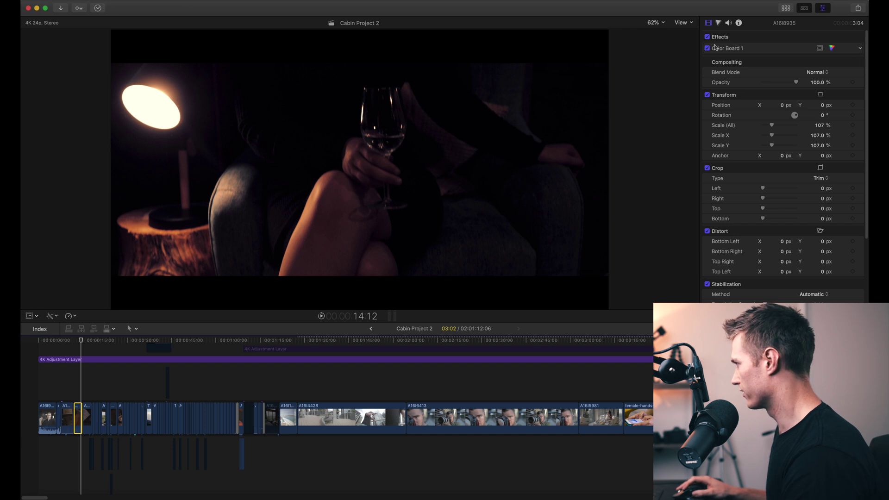
click(832, 48)
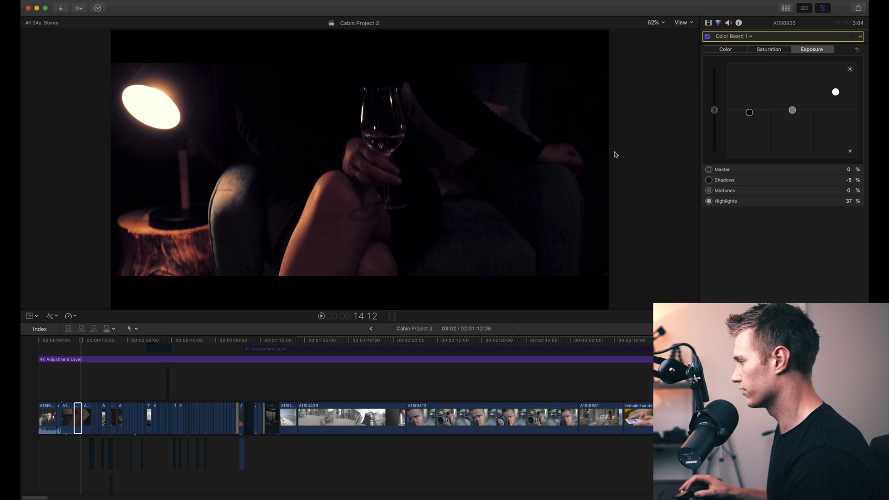
click(81, 315)
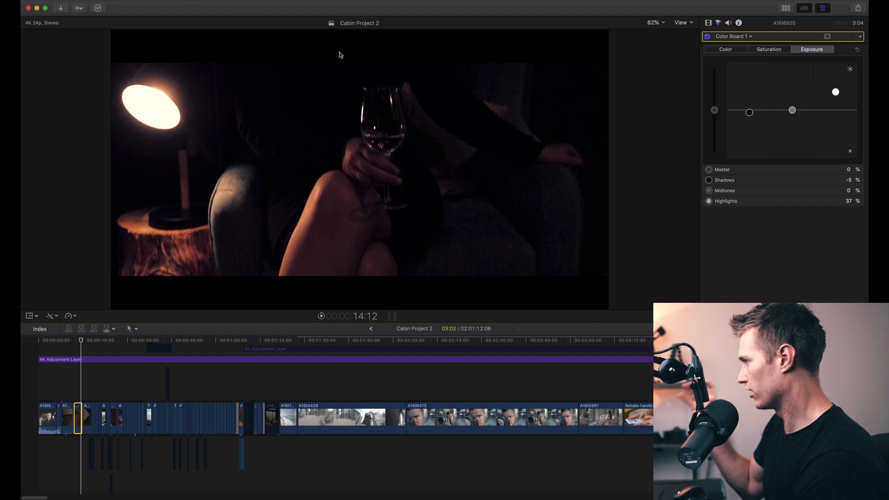
key(space)
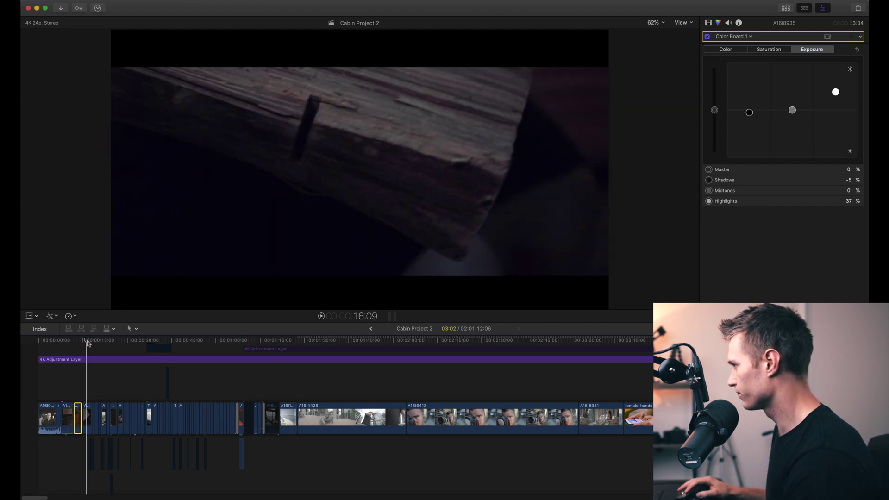
Re-enable Color Board 1 on the log clip and the woman-reading clip
click(88, 417)
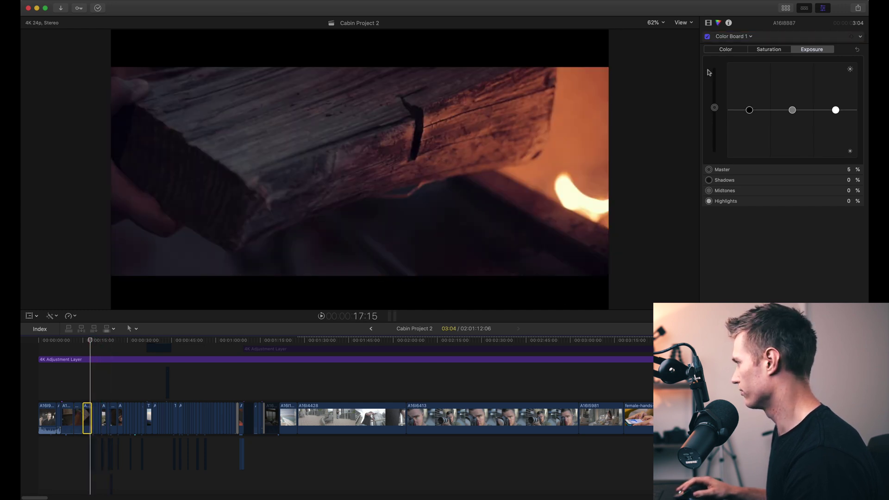
click(708, 24)
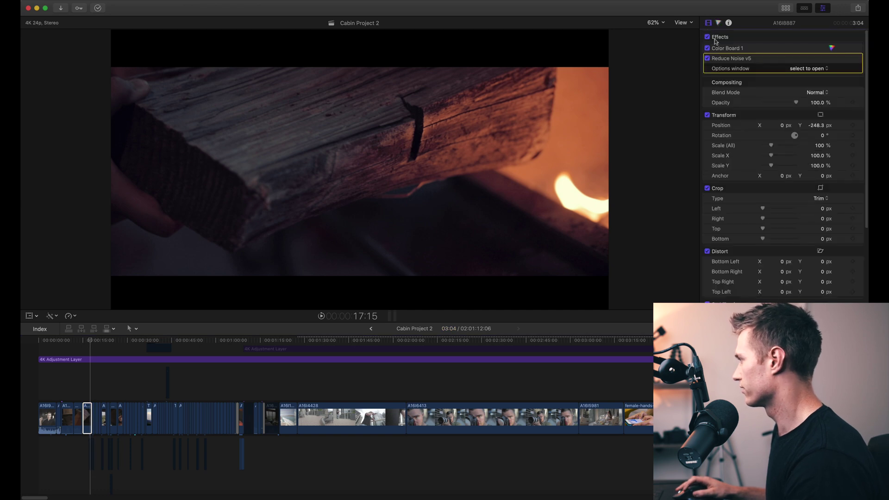
click(707, 48)
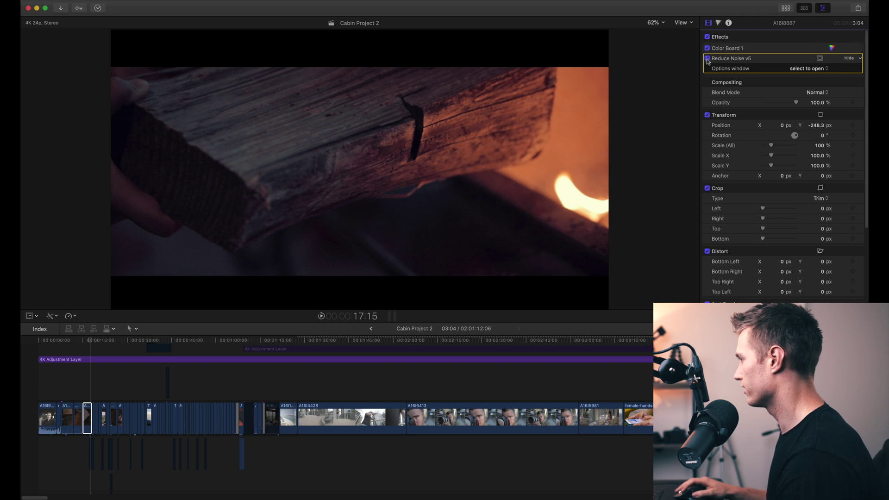
click(93, 340)
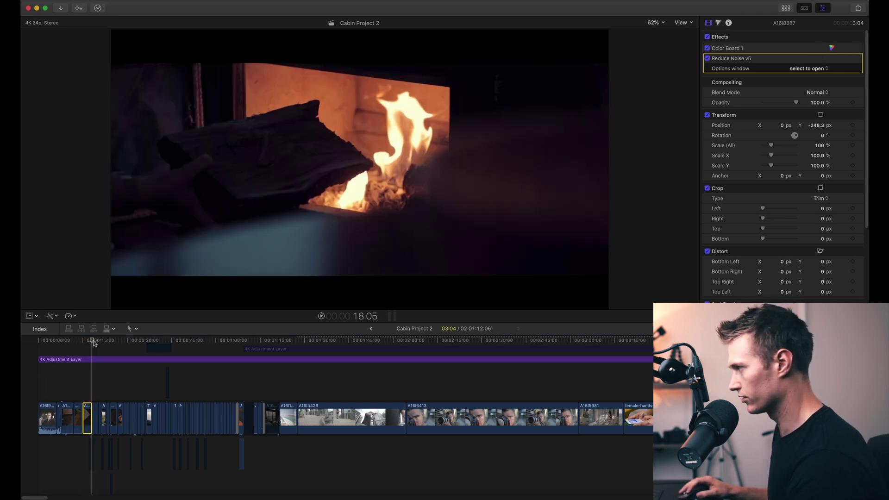
click(125, 415)
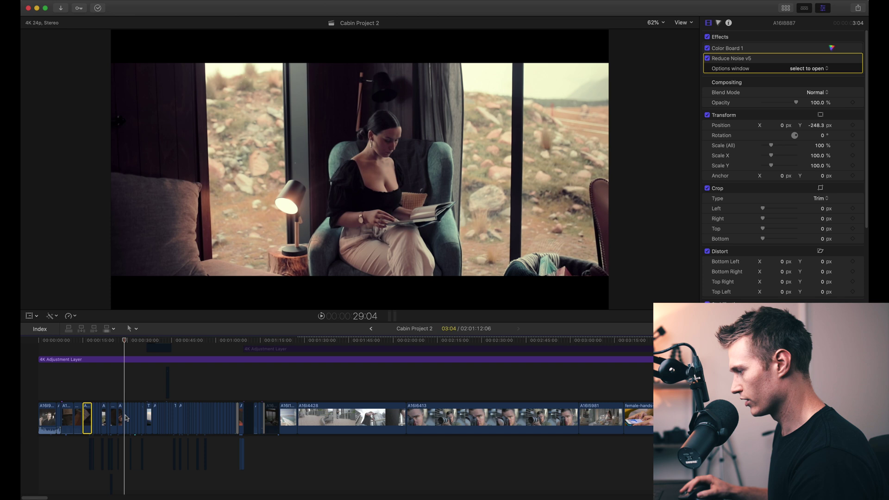
click(707, 48)
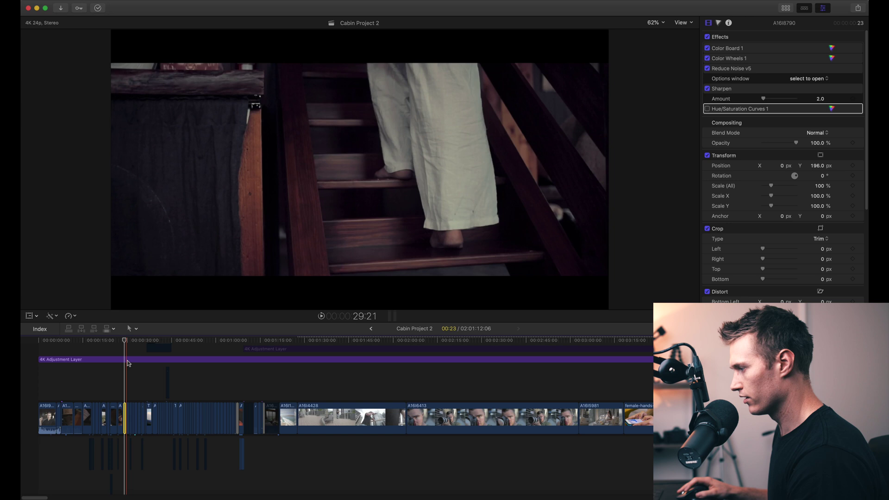
Switch off all effects on the 4K Adjustment Layer
click(124, 341)
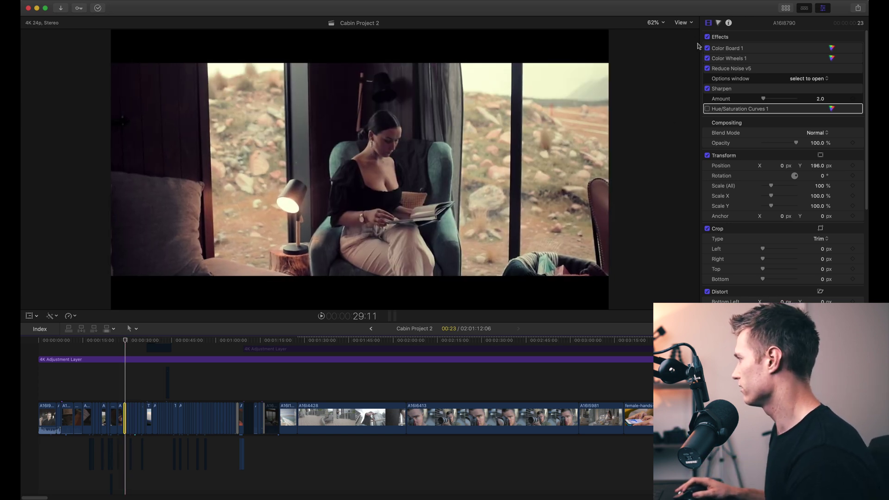
click(122, 359)
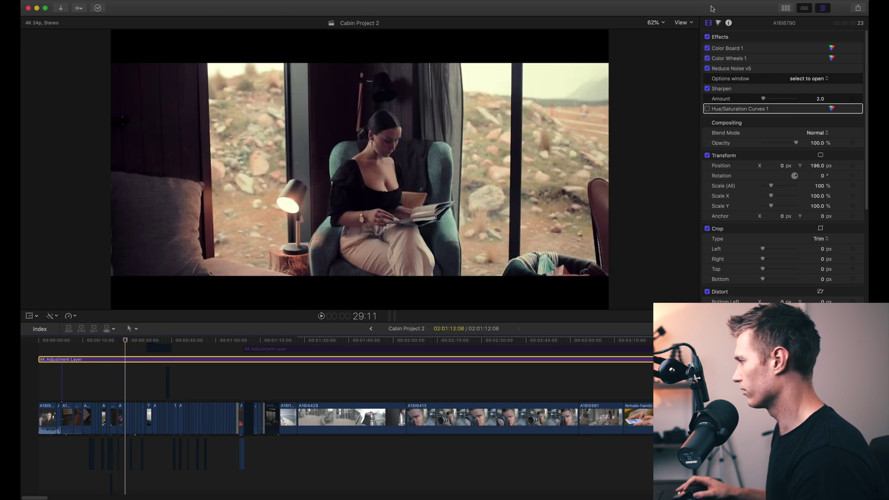
click(707, 37)
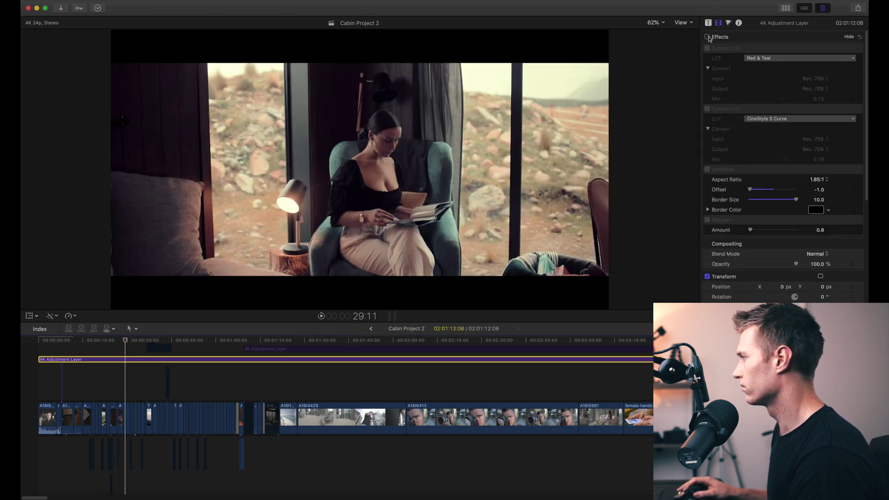
Re-enable the adjustment layer's effects and check clip A16I3775's exposure, keeping Master at -7%
click(707, 37)
click(144, 341)
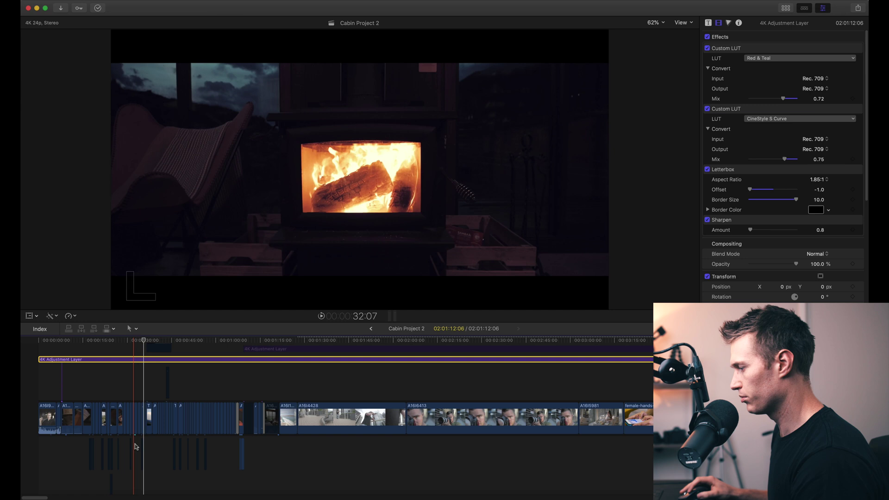
click(142, 419)
key(super+6)
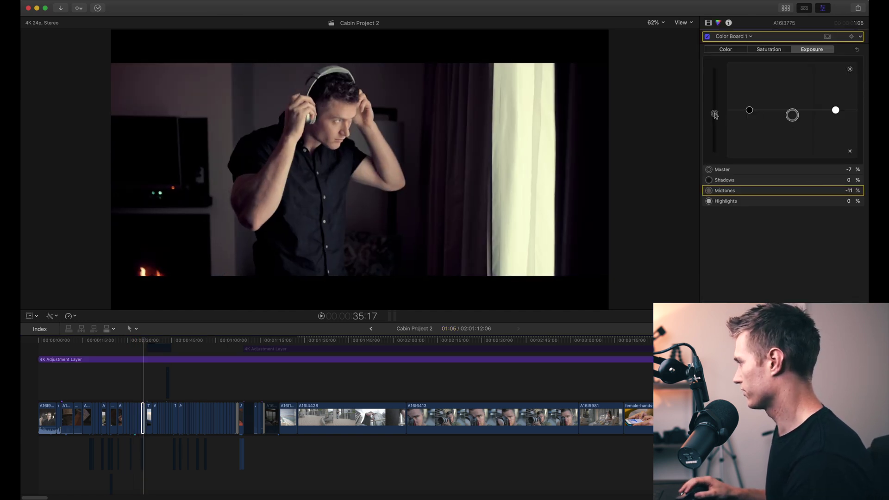
drag(714, 115, 714, 109)
key(super+z)
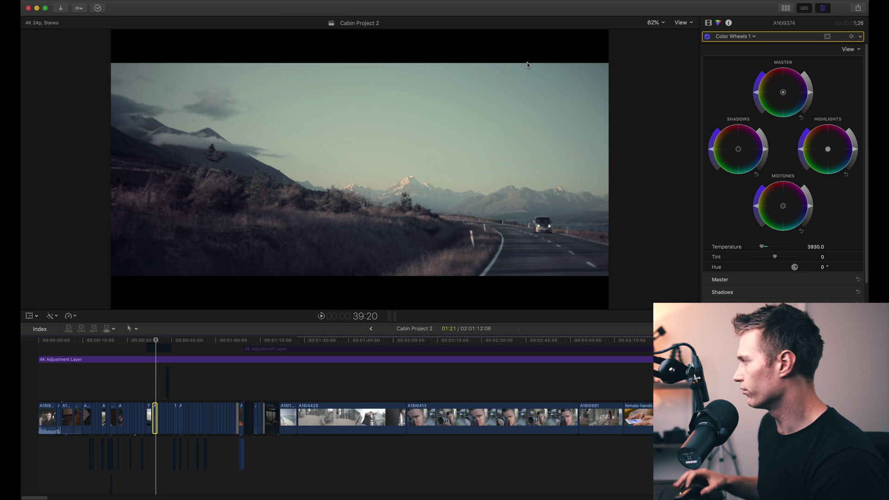
Toggle the mountain-road clip's Color Wheels 1 off and on, then play on to the windscreen road shot
click(707, 36)
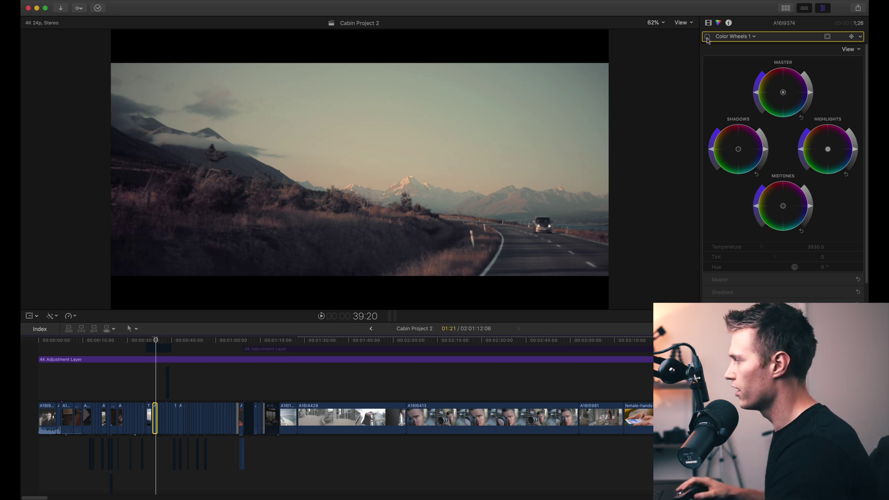
click(707, 37)
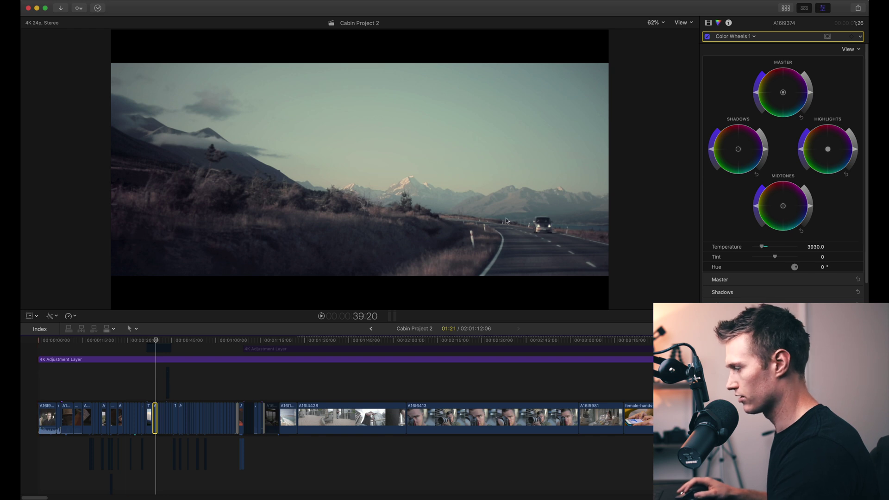
click(160, 340)
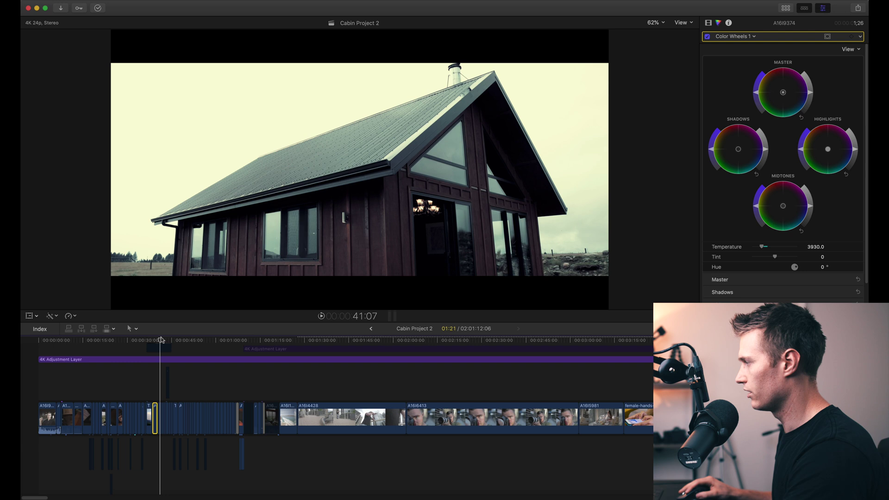
key(space)
key(super+equal)
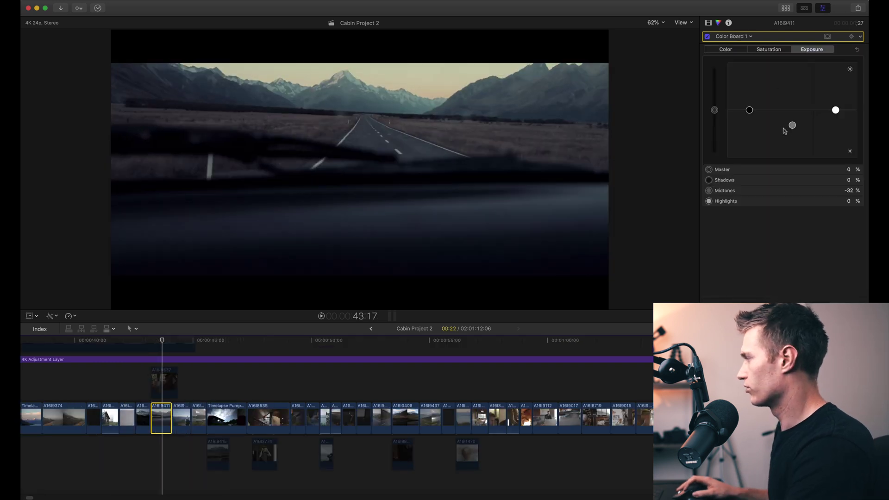
click(789, 125)
key(Delete)
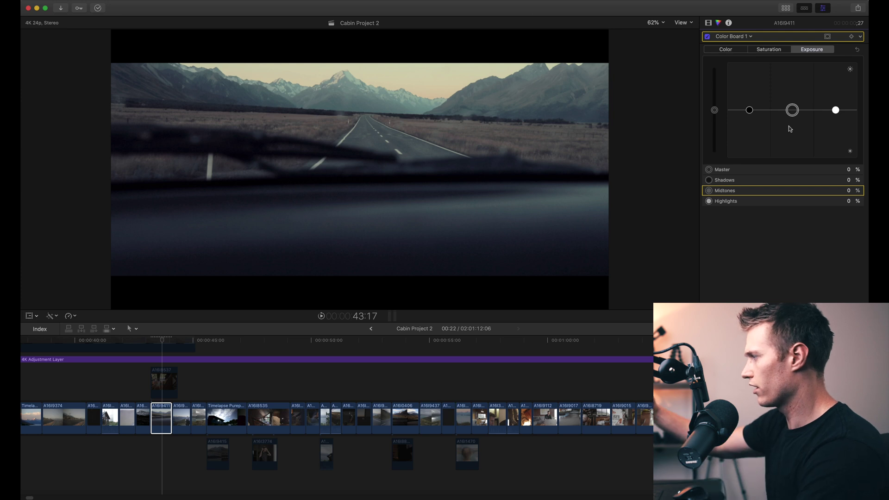
key(super+z)
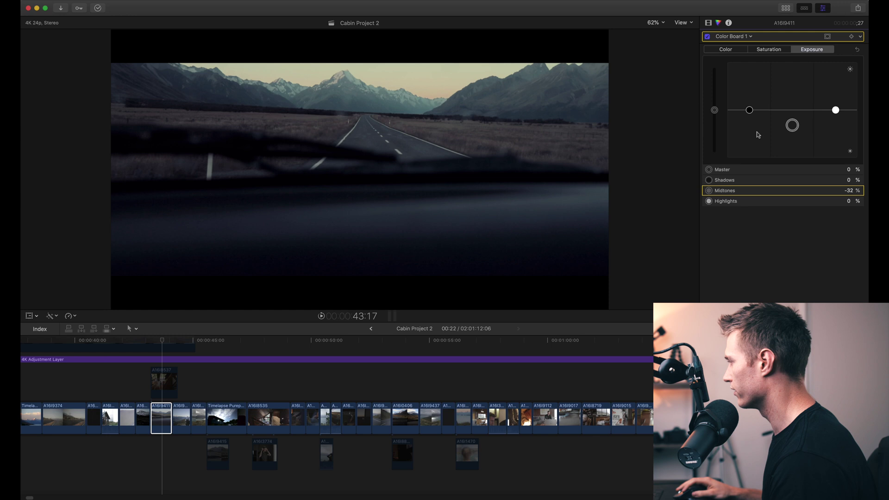
key(Delete)
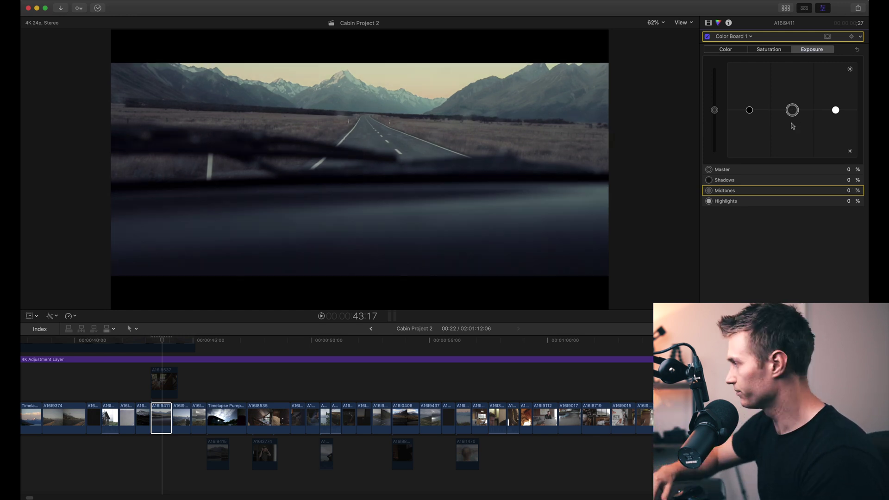
key(super+z)
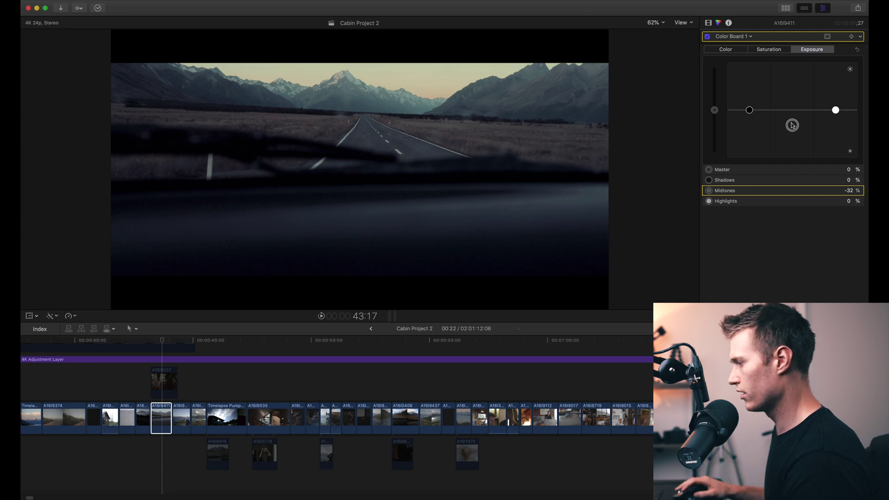
Turn off Color Board 1 and Hue/Saturation Curves 1 on hiker clip A1619925
click(189, 416)
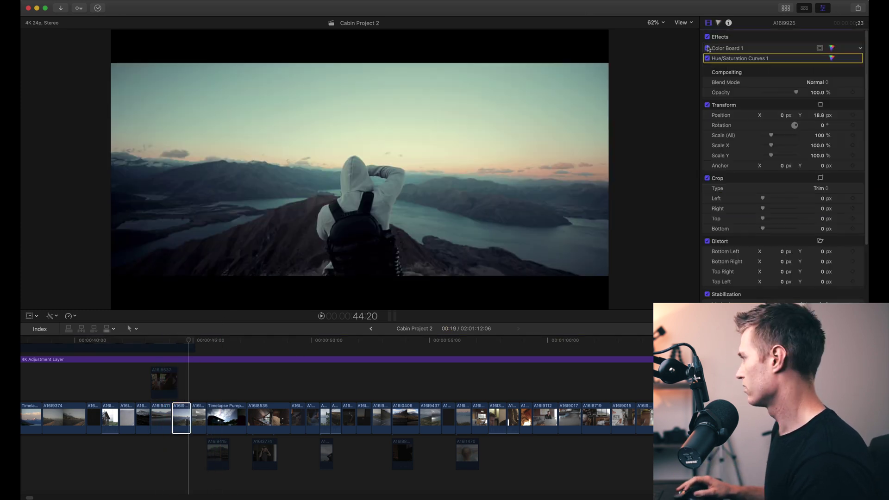
click(707, 49)
click(707, 49)
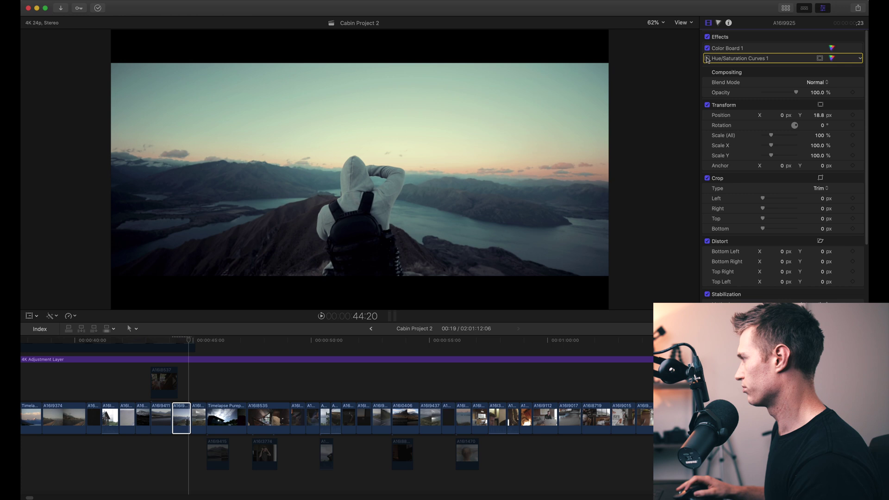
click(707, 58)
click(707, 48)
Scrub forward past the cabin staircase shot and select the road clip
click(259, 341)
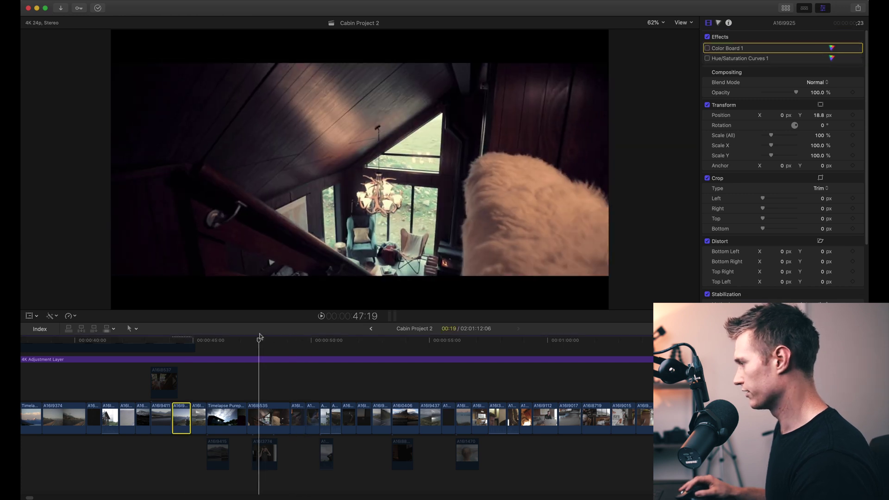
drag(254, 340, 416, 340)
click(404, 415)
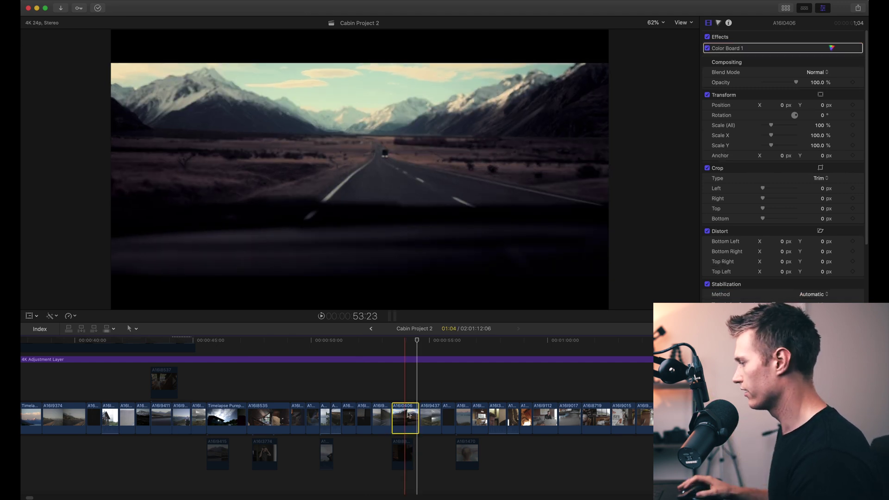
Review road clip A16I0406's Color Board: Highlights -26%, Midtones 6%, Saturation Master -52%
click(707, 48)
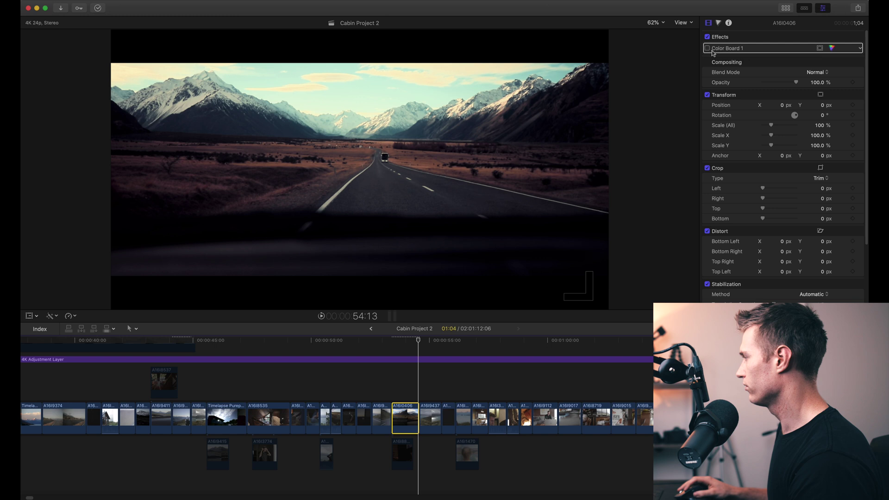
key(super+6)
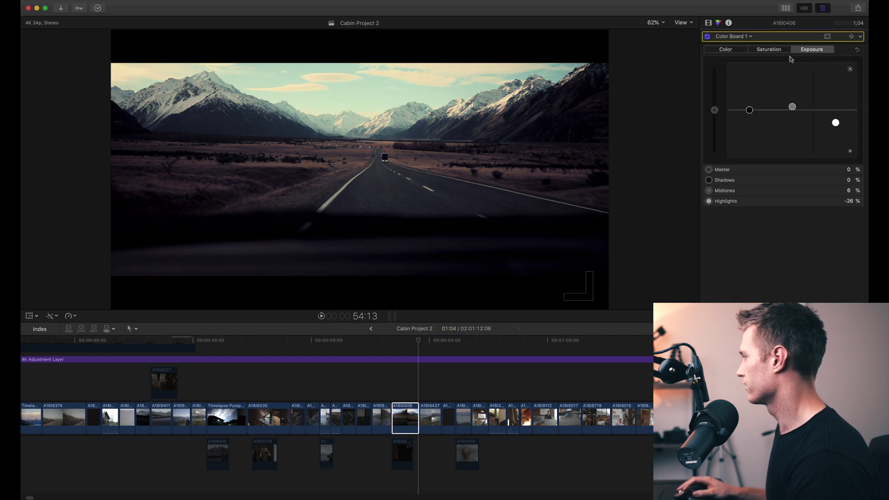
click(776, 51)
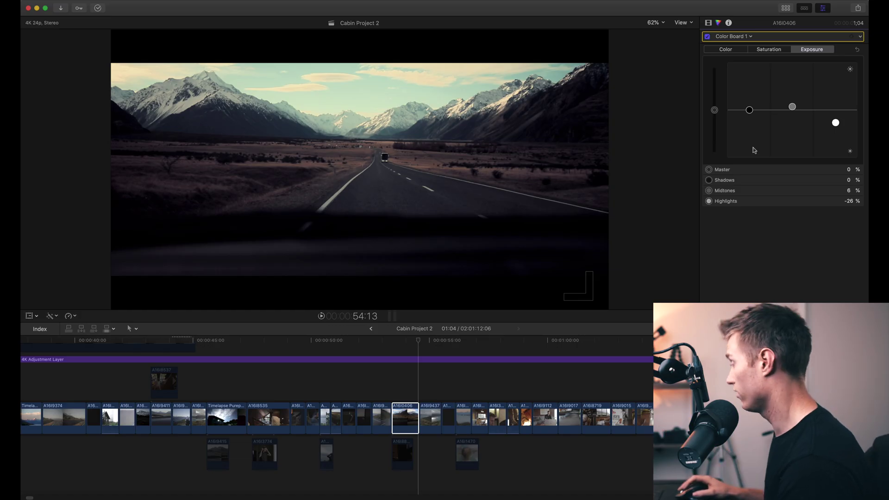
click(718, 36)
drag(500, 340, 519, 340)
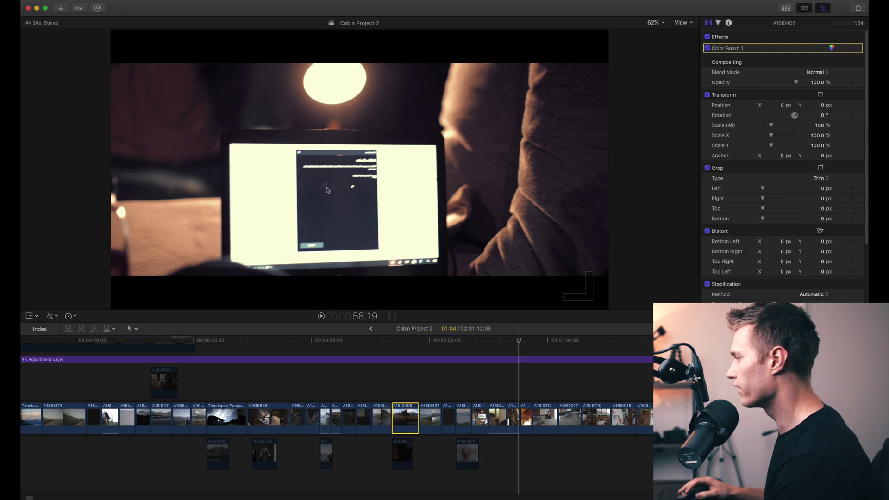
On the kitchen shot's adjustment layer, toggle the Red & Teal LUT off and on repeatedly
drag(519, 340, 608, 342)
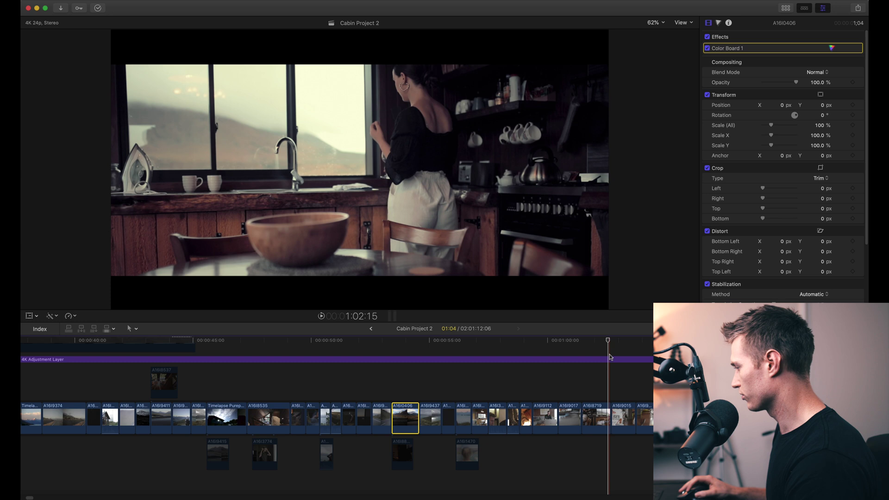
click(602, 360)
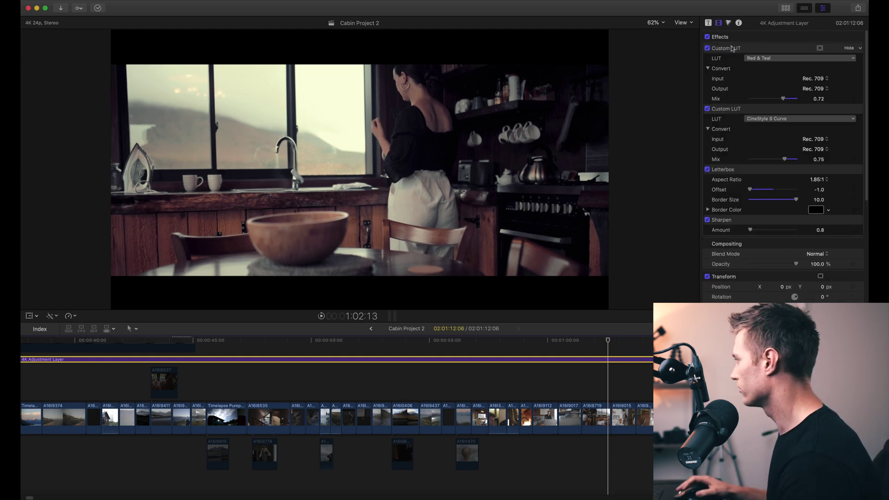
click(707, 48)
click(707, 49)
click(707, 48)
click(707, 49)
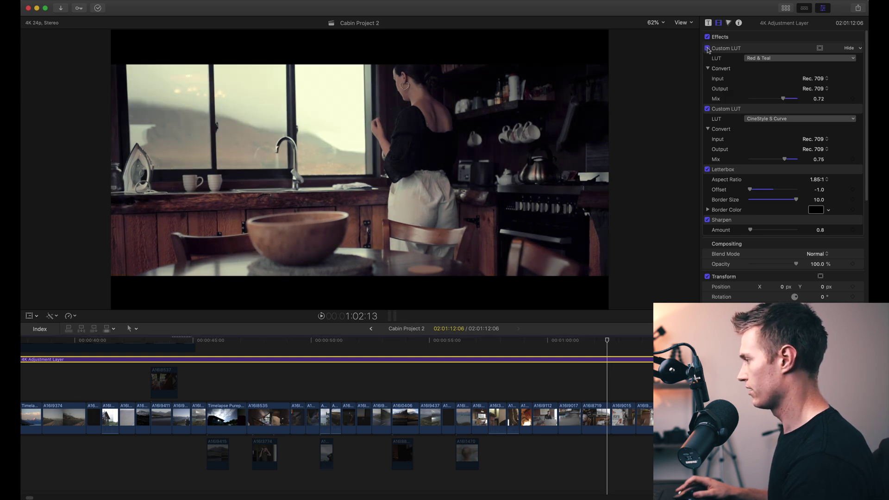
click(707, 48)
click(707, 48)
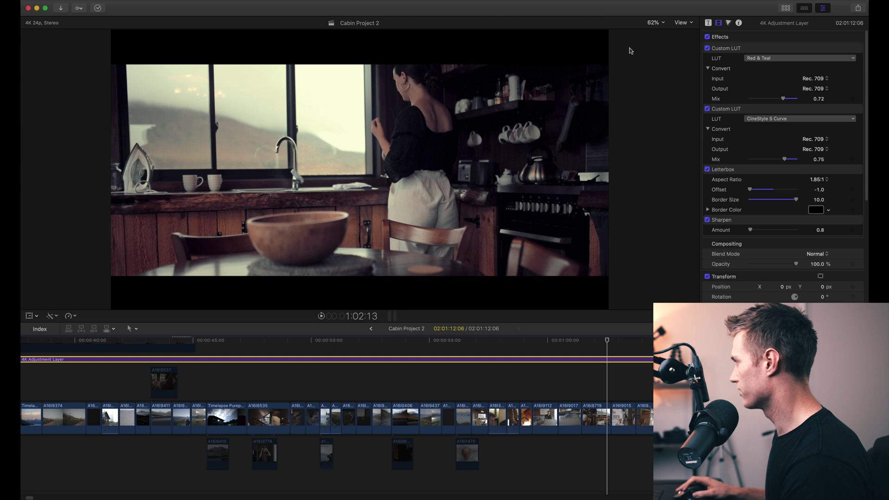
Toggle all adjustment layer effects off and on, leaving them active, and play from the kitchen shot
click(707, 37)
click(707, 37)
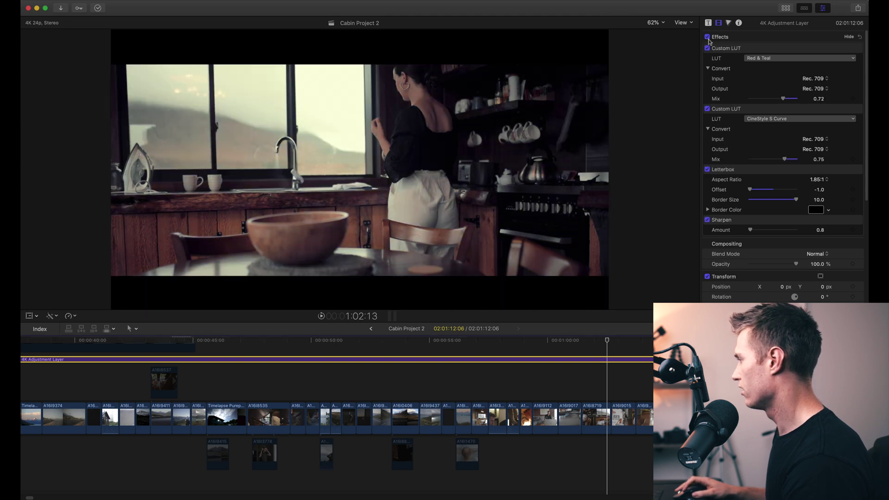
click(708, 50)
click(708, 51)
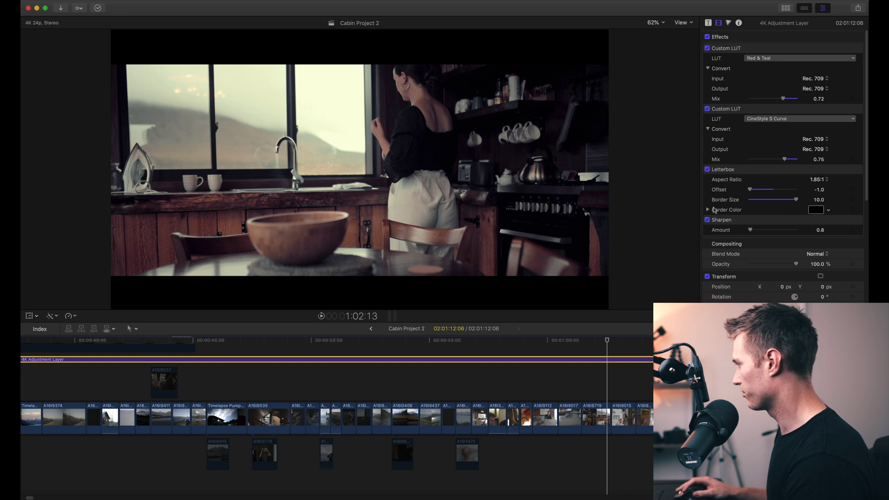
key(space)
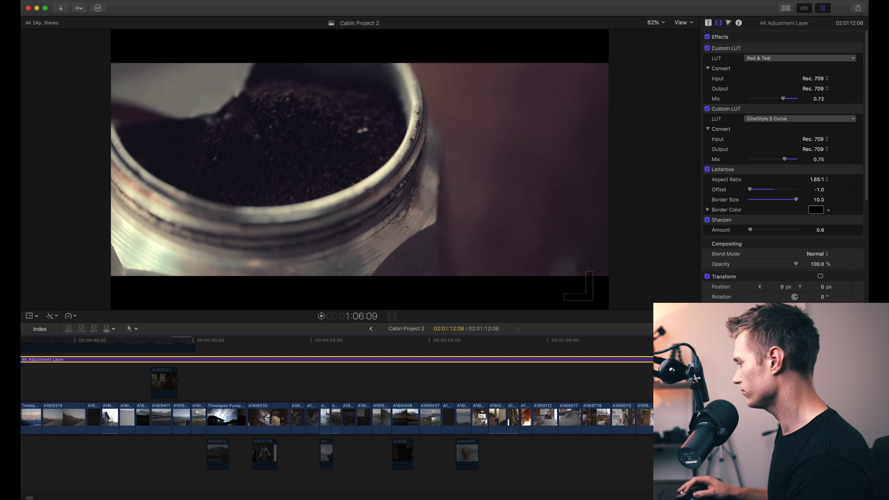
Toggle the kitchen pots clip's Color Board 1 off and on, leaving it applied, then select the adjustment layer above
key(space)
drag(30, 497, 34, 498)
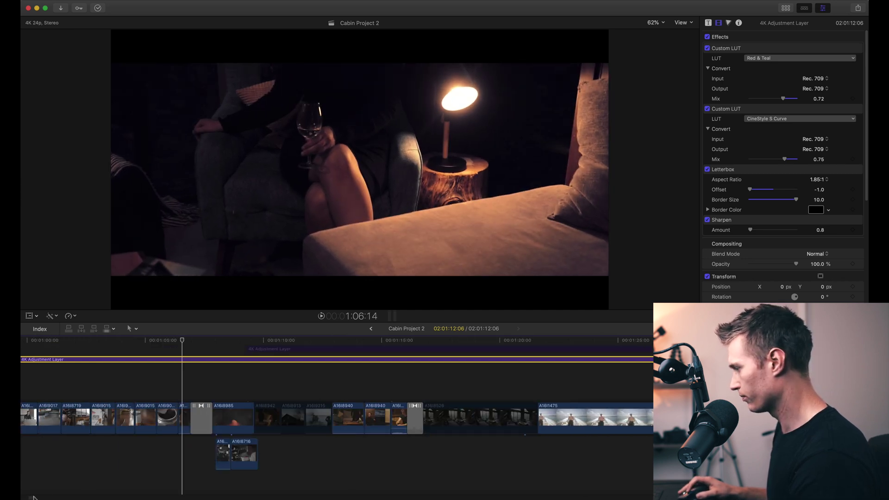
click(374, 340)
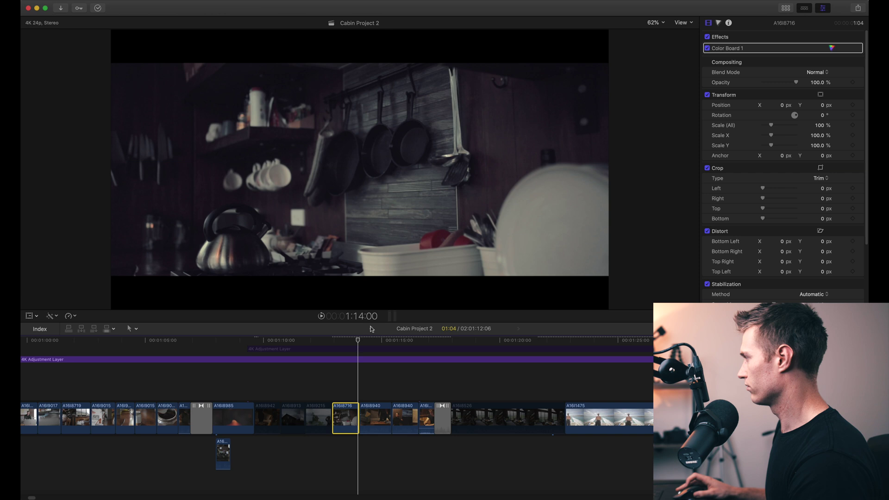
click(707, 48)
click(706, 49)
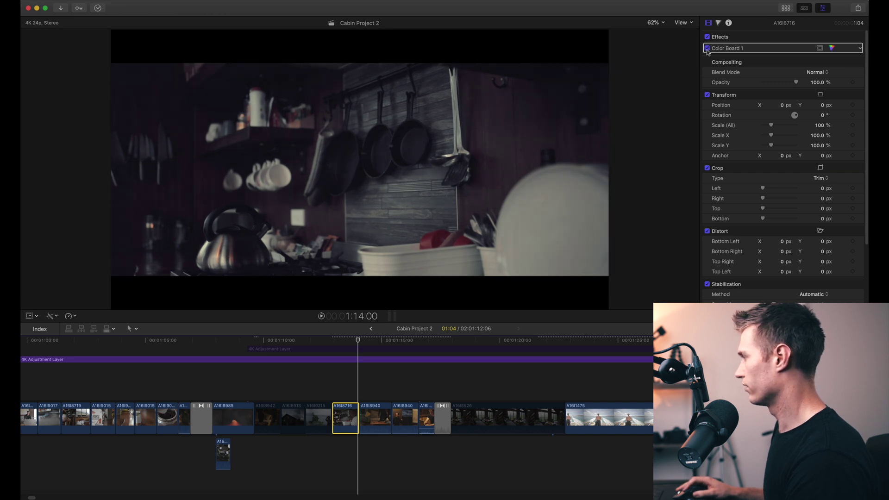
click(706, 48)
click(707, 48)
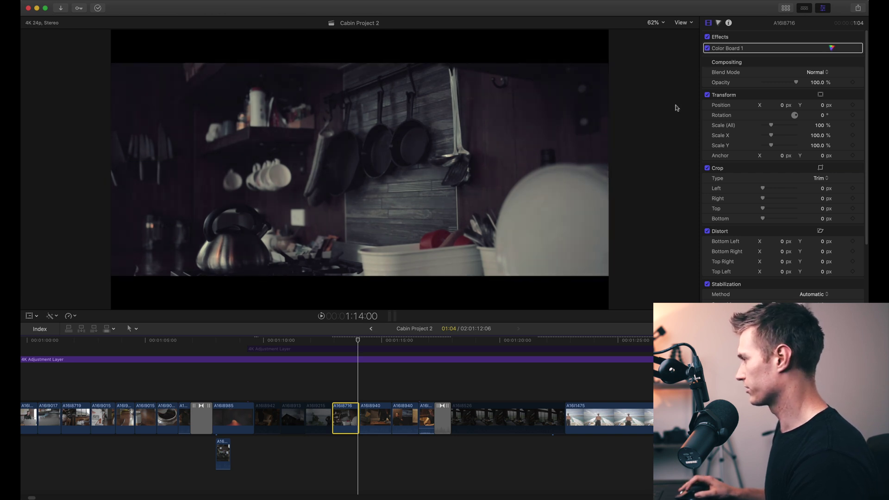
key(super+Up)
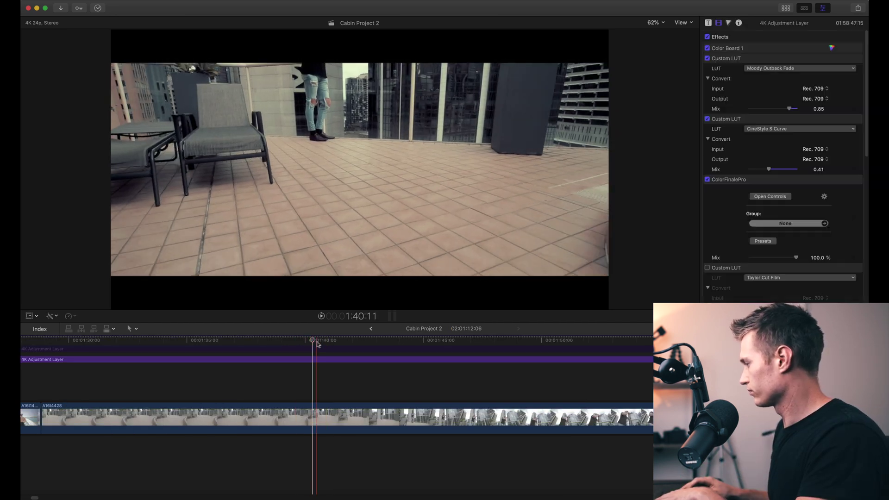
Toggle the balcony shot adjustment layer's Red & Teal LUT off and on, then scrub through the photographer shot
key(space)
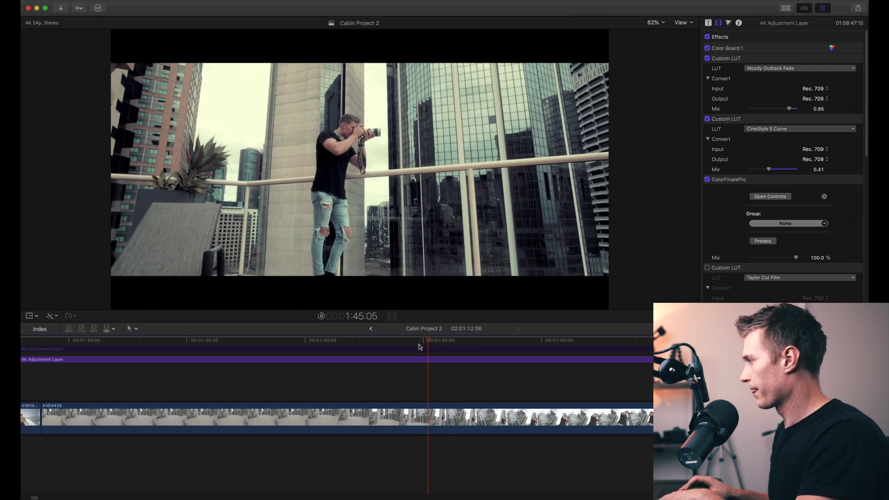
click(482, 360)
click(709, 50)
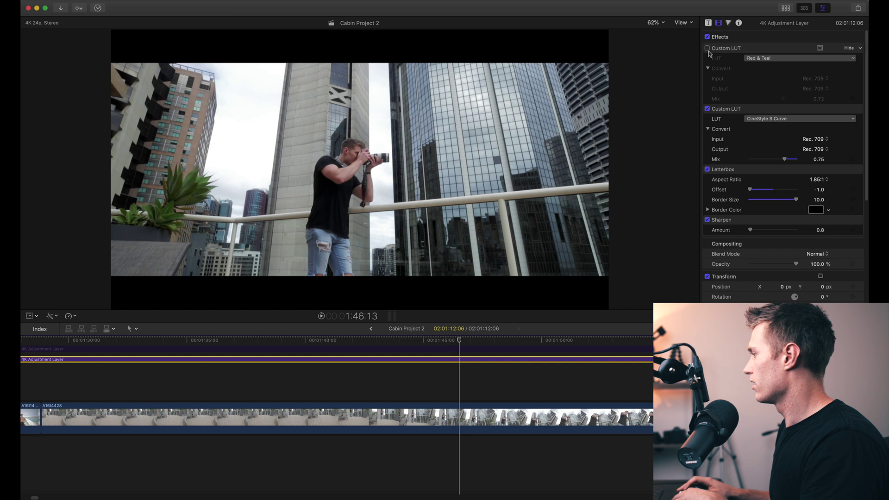
click(708, 50)
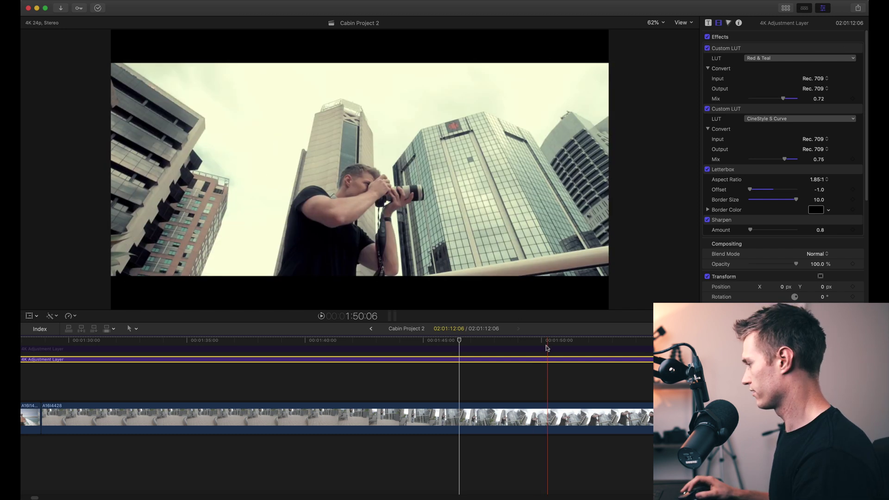
click(534, 347)
drag(598, 343, 720, 342)
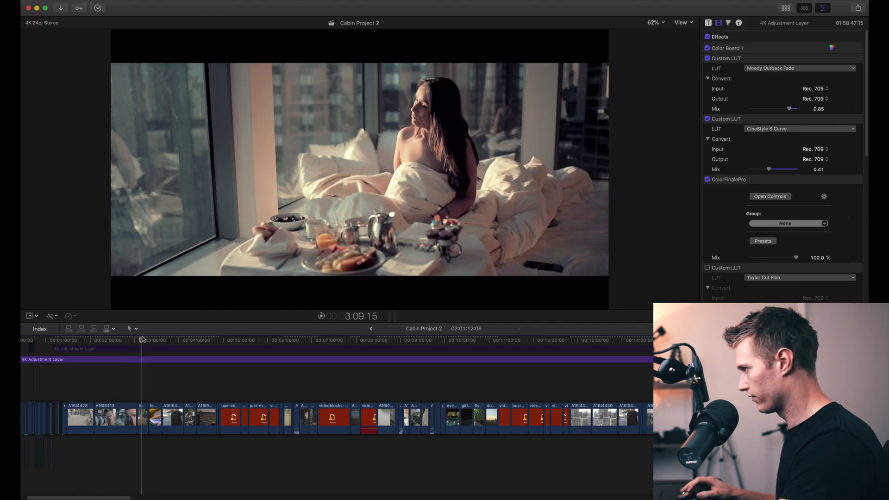
Stop on bedroom clip A1615981 and switch off its Color Wheels 1 correction
key(space)
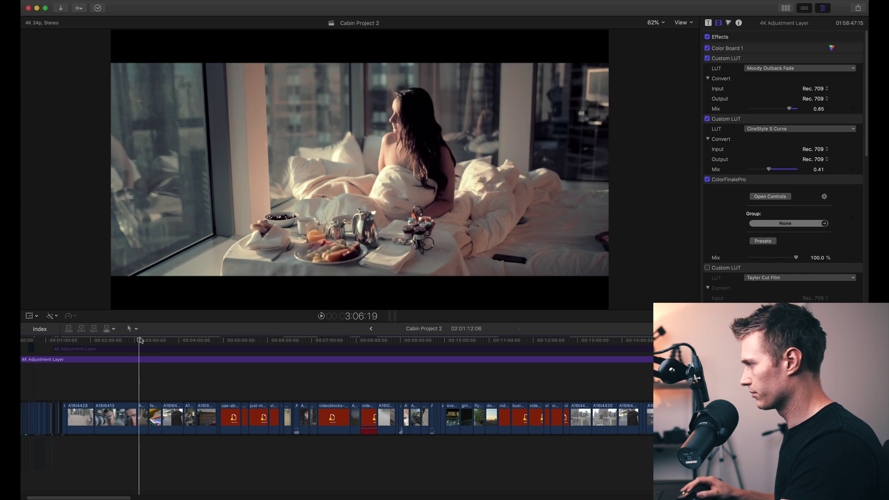
key(c)
key(space)
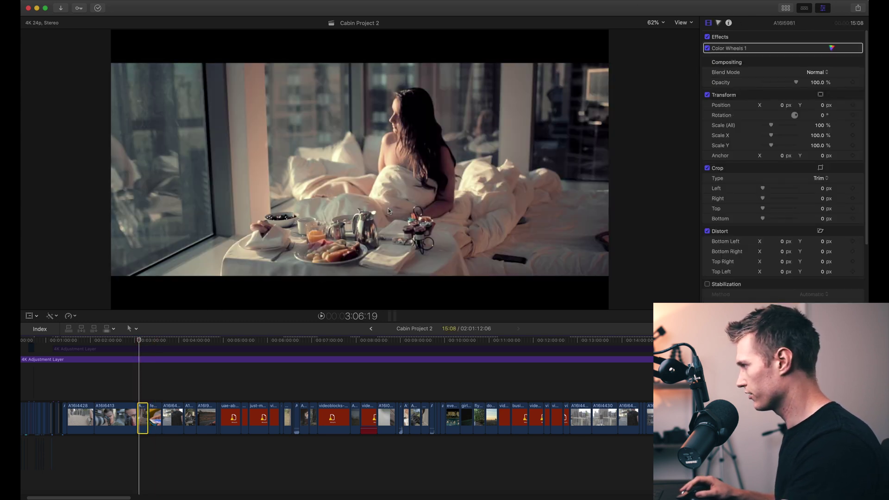
click(707, 49)
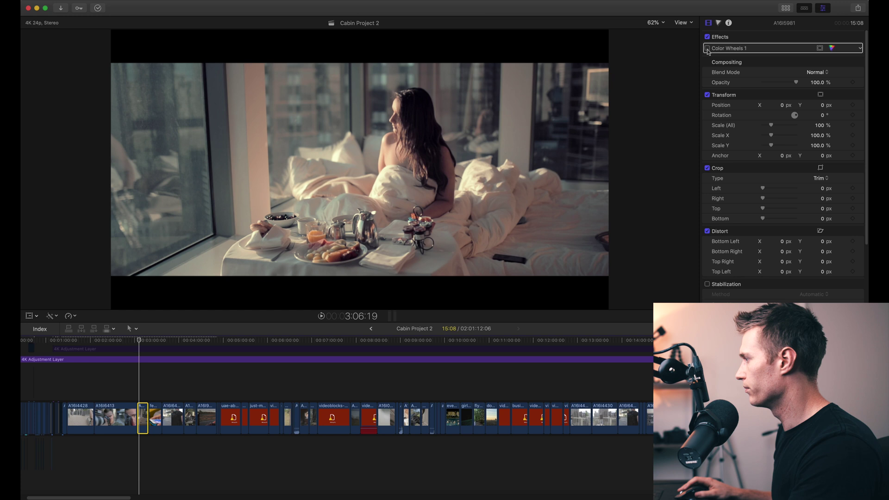
Toggle the adjustment layer's Red & Teal LUT off and on, then scrub back to the opening cabin shot
key(super+Up)
click(706, 48)
click(707, 48)
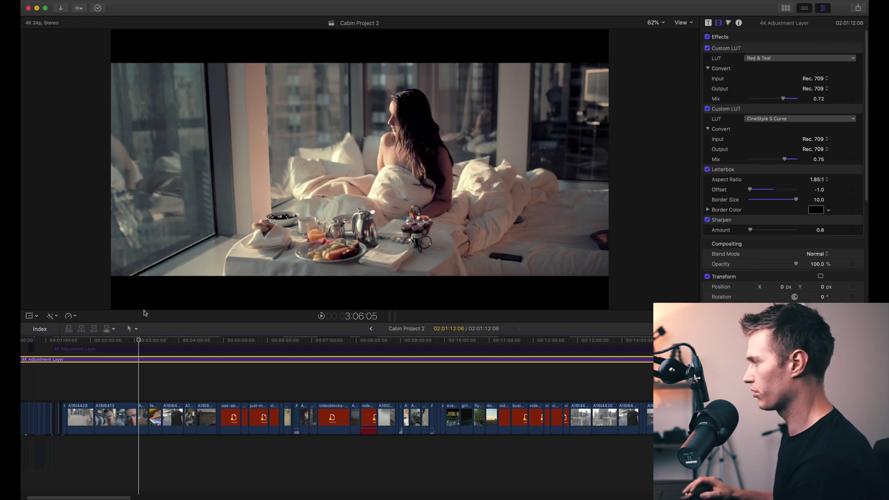
mouse_move(139, 342)
mouse_down()
mouse_move(99, 341)
mouse_move(156, 343)
mouse_up()
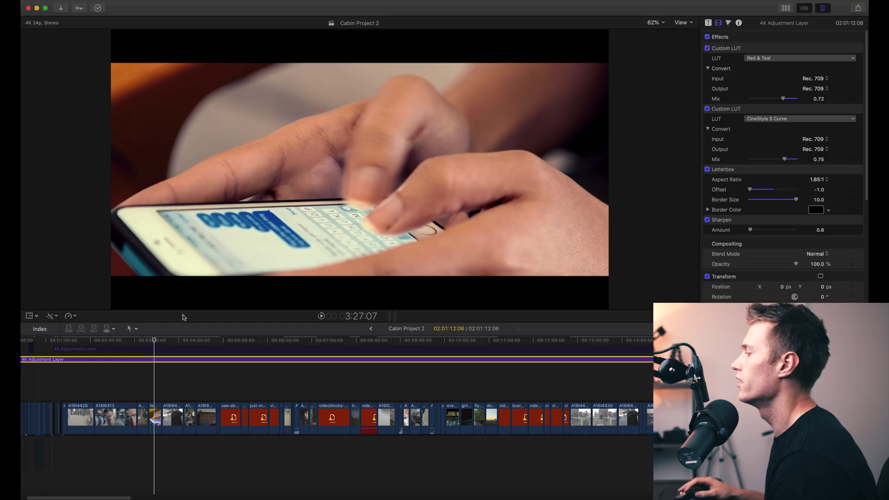
drag(152, 341, 38, 341)
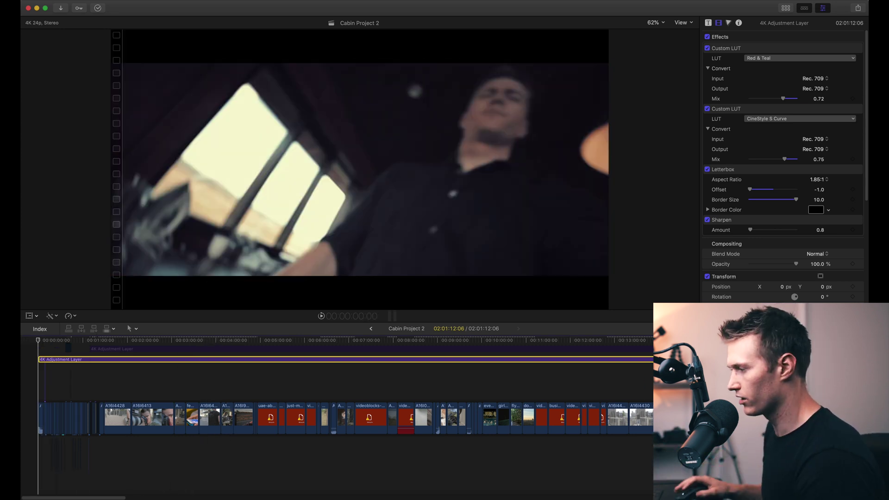
click(42, 341)
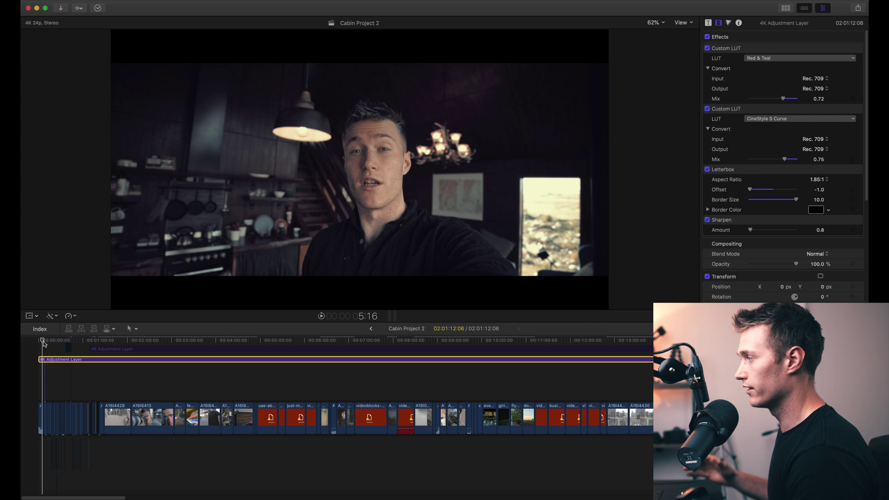